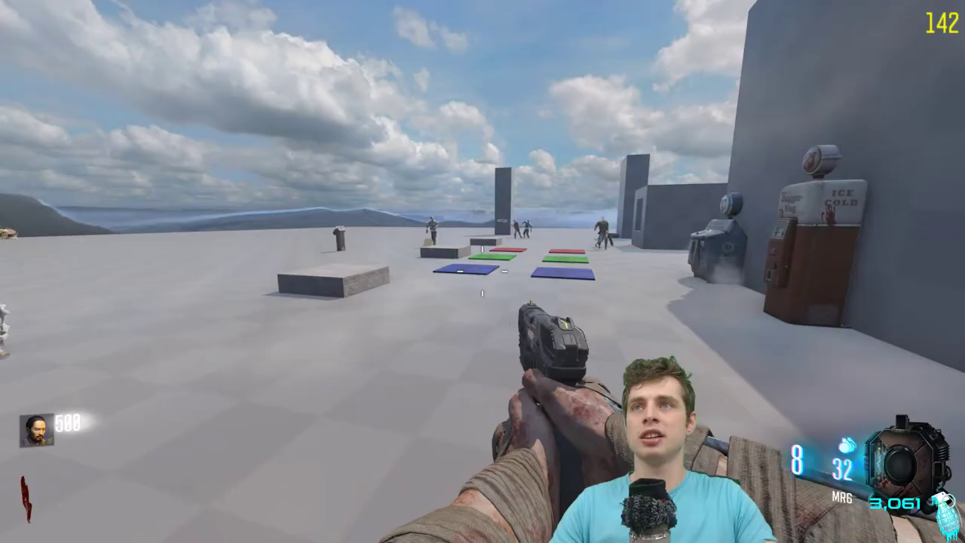
pyautogui.press('w')
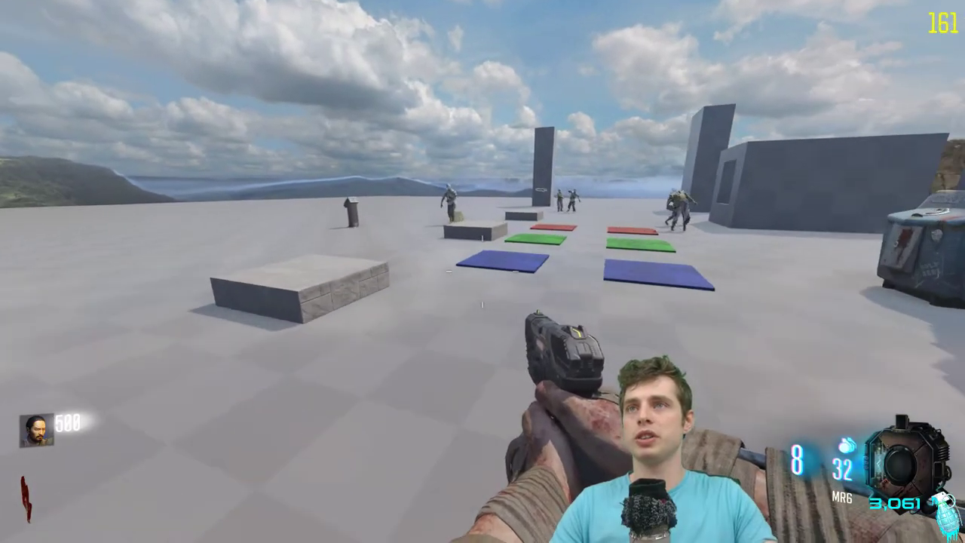
pyautogui.press('w')
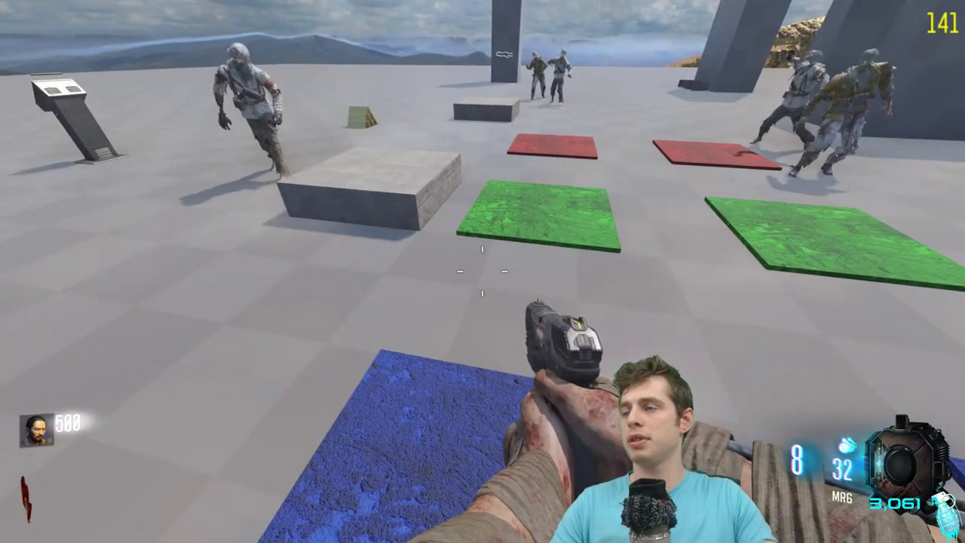
pyautogui.press('s')
pyautogui.press('s')
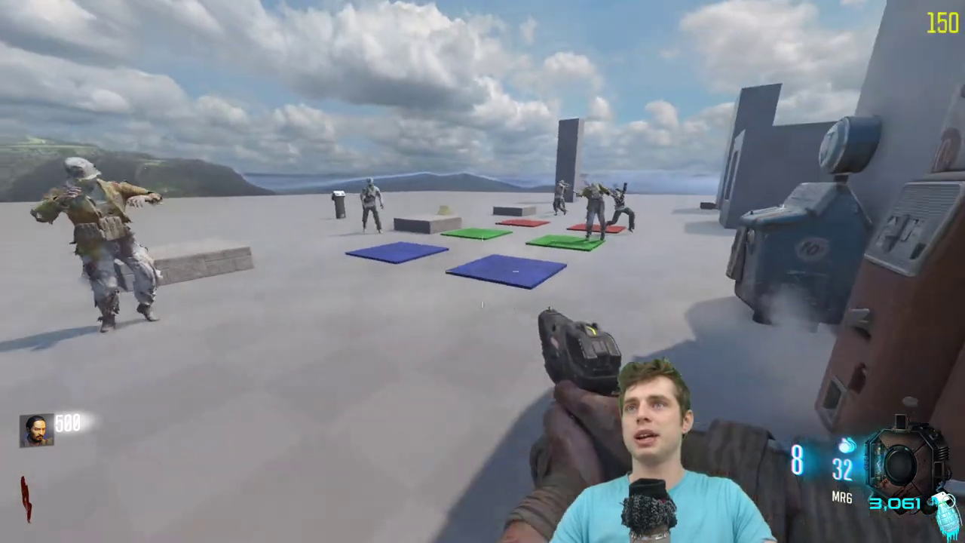
pyautogui.press('w')
pyautogui.press('w')
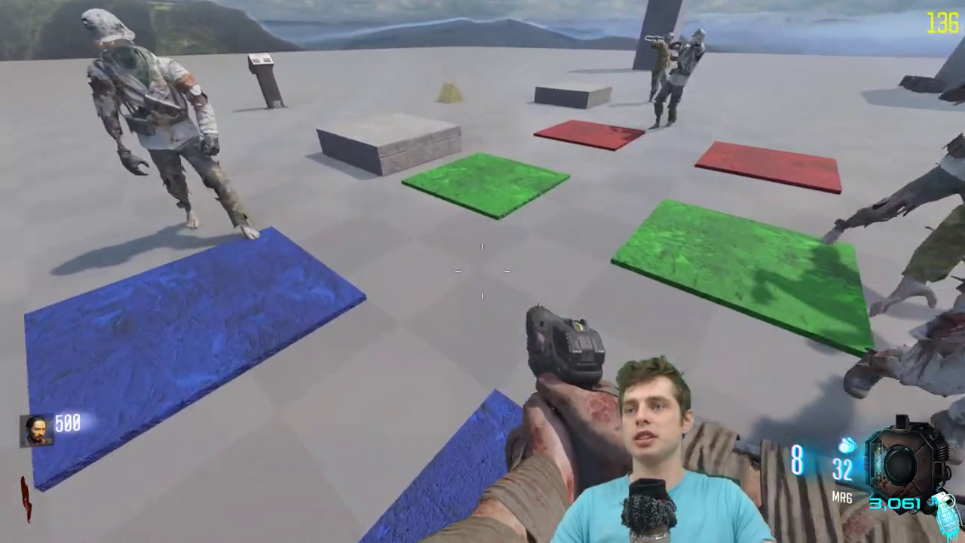
pyautogui.press('w')
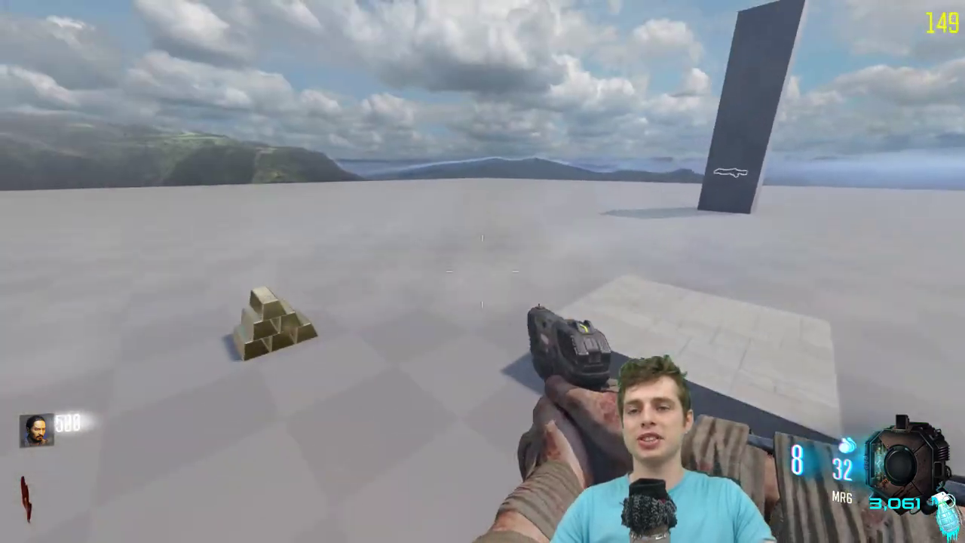
pyautogui.press('s')
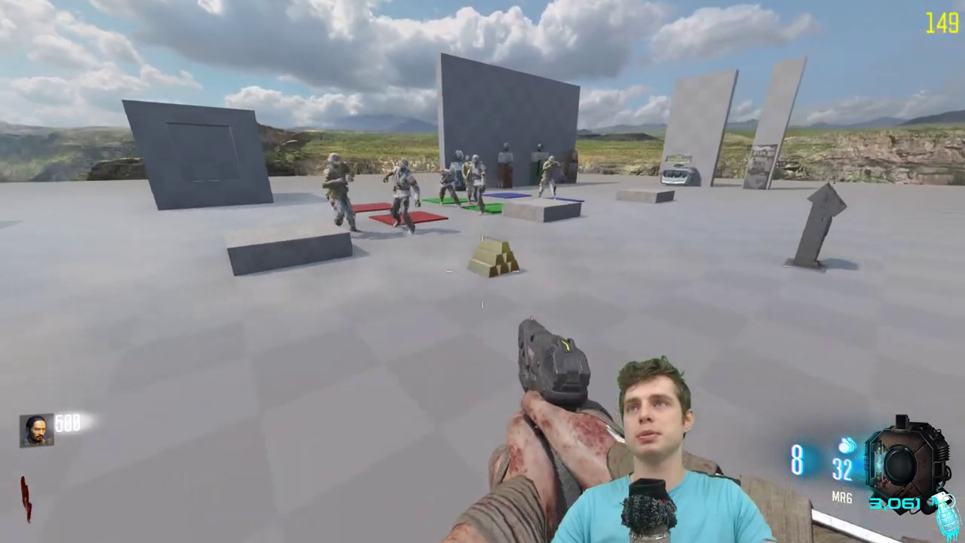
pyautogui.press('w')
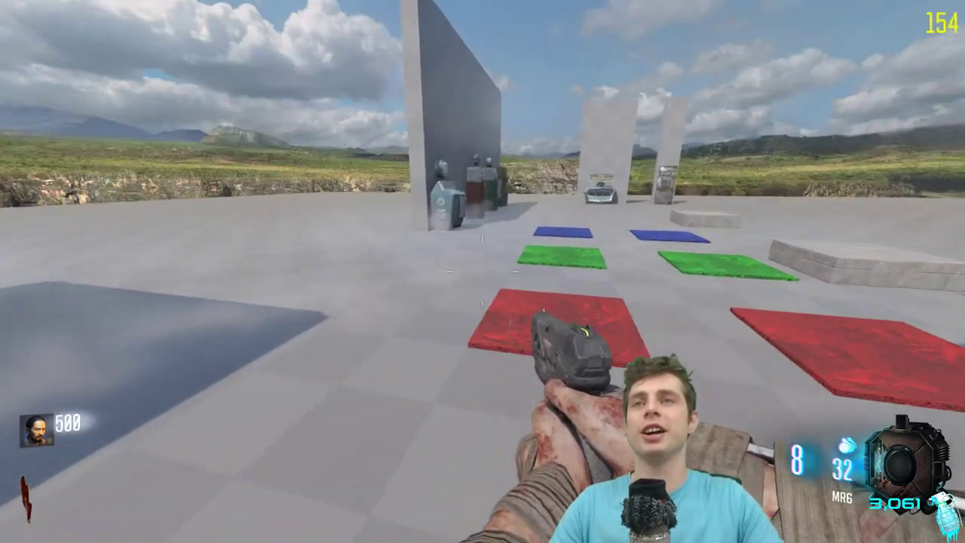
pyautogui.press('w')
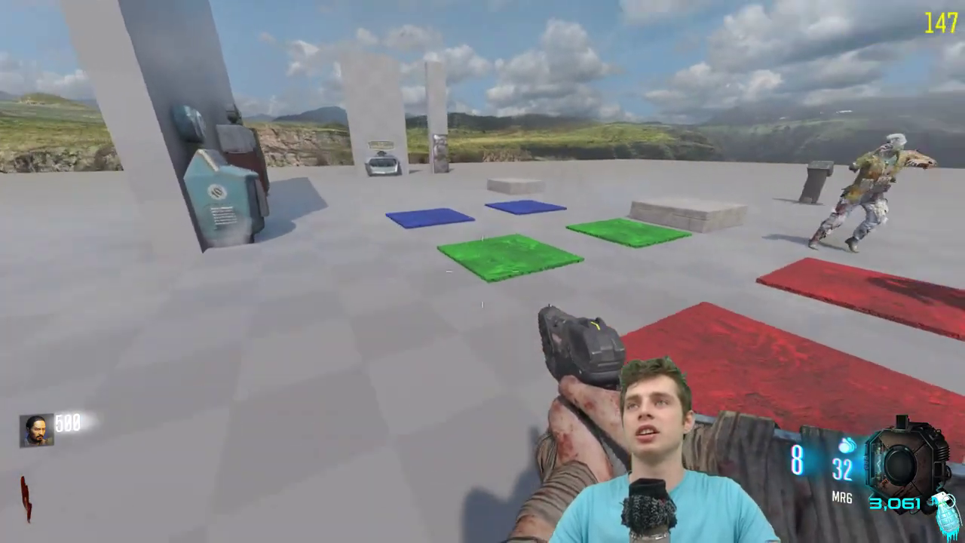
pyautogui.press('w')
pyautogui.press('a')
pyautogui.press('w')
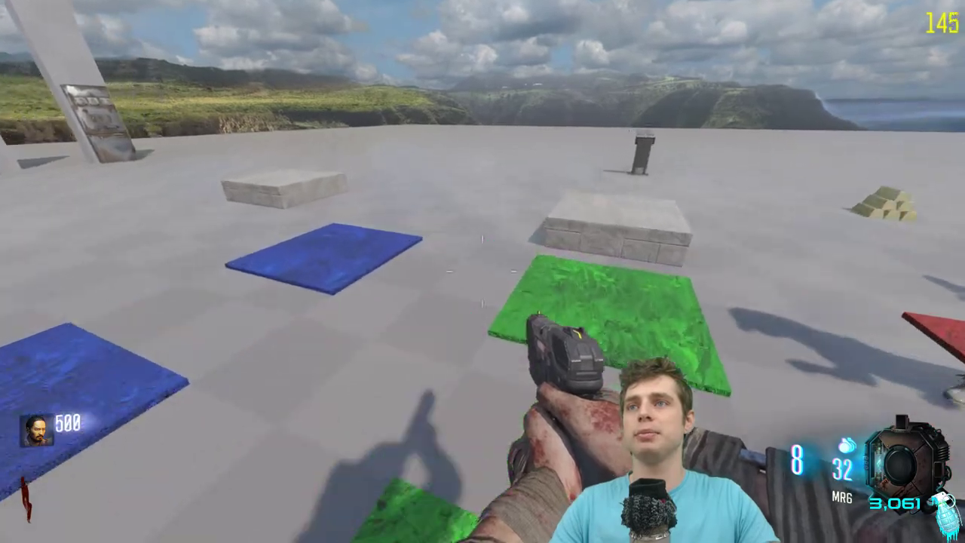
pyautogui.press('s')
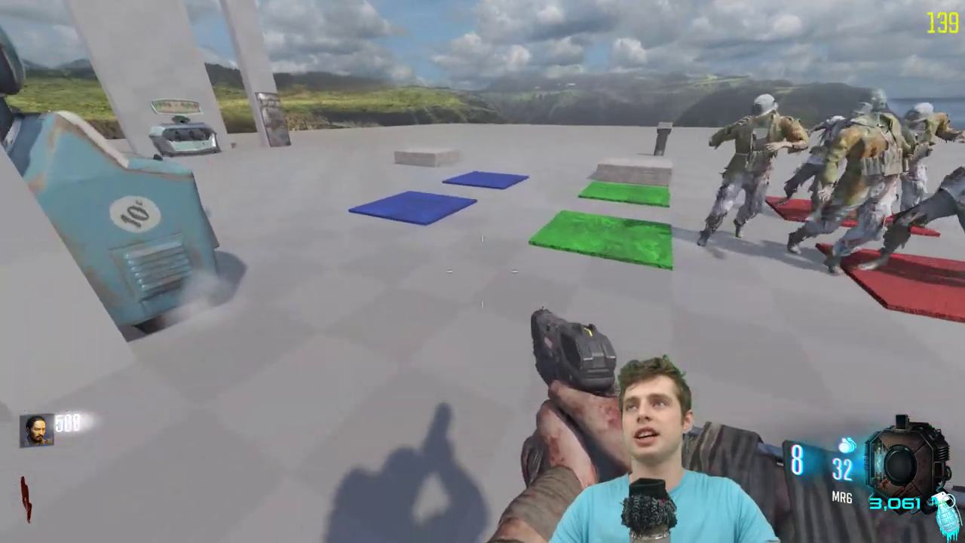
pyautogui.press('w')
pyautogui.press('w')
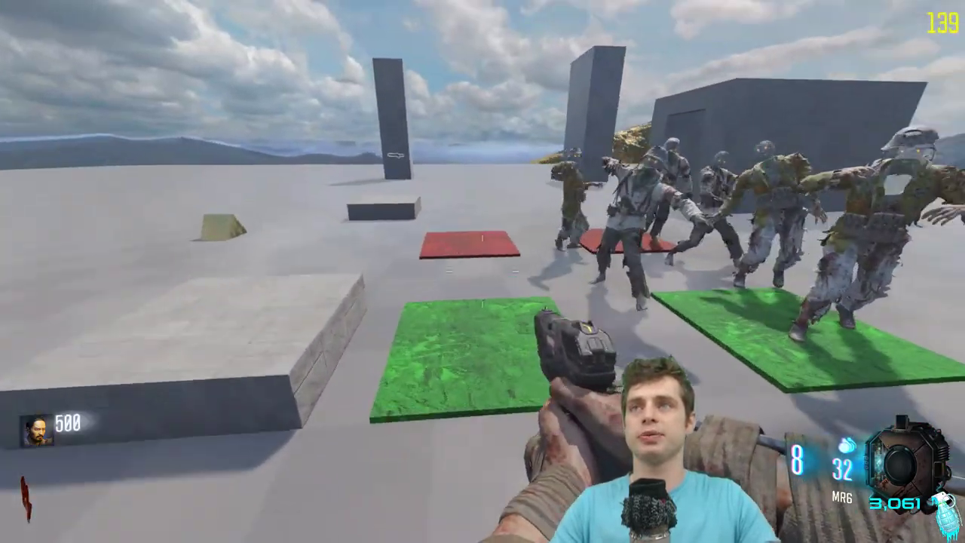
pyautogui.press('w')
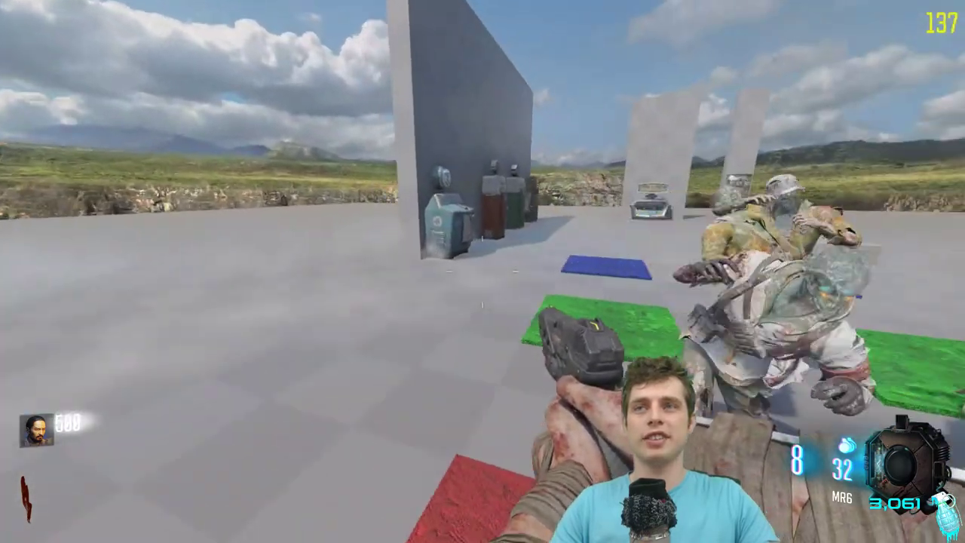
pyautogui.press('s')
pyautogui.press('s')
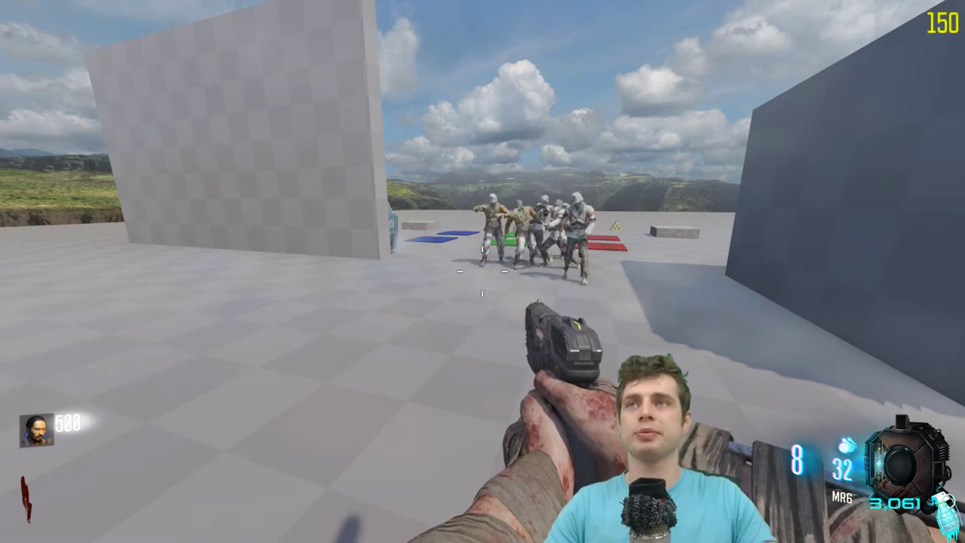
pyautogui.press('d')
pyautogui.press('w')
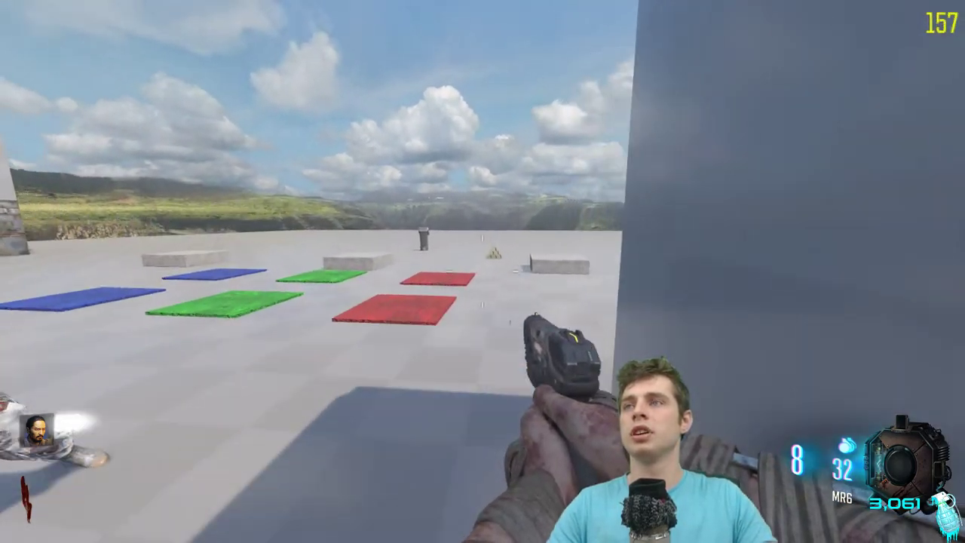
pyautogui.press('w')
pyautogui.press('d')
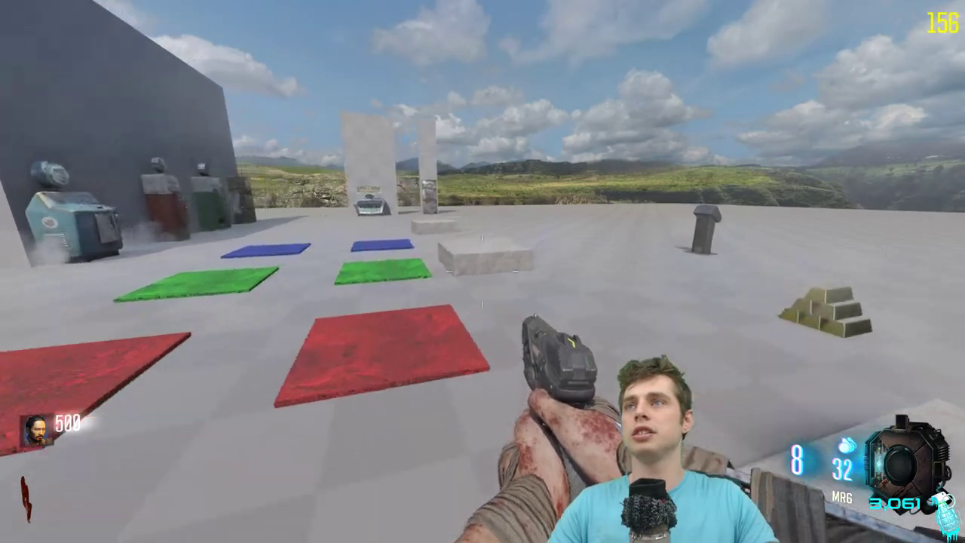
pyautogui.press('s')
pyautogui.press('w')
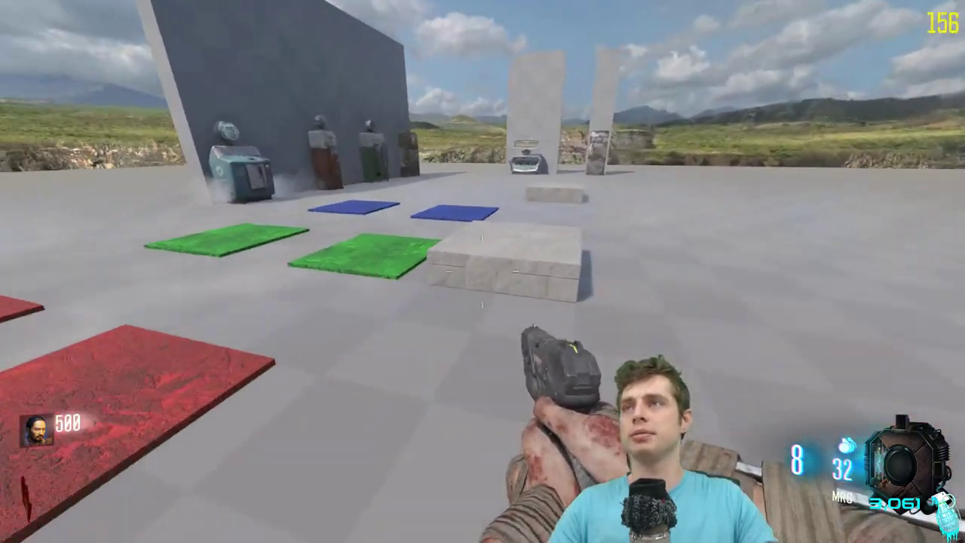
pyautogui.press('w')
pyautogui.press('d')
pyautogui.press('s')
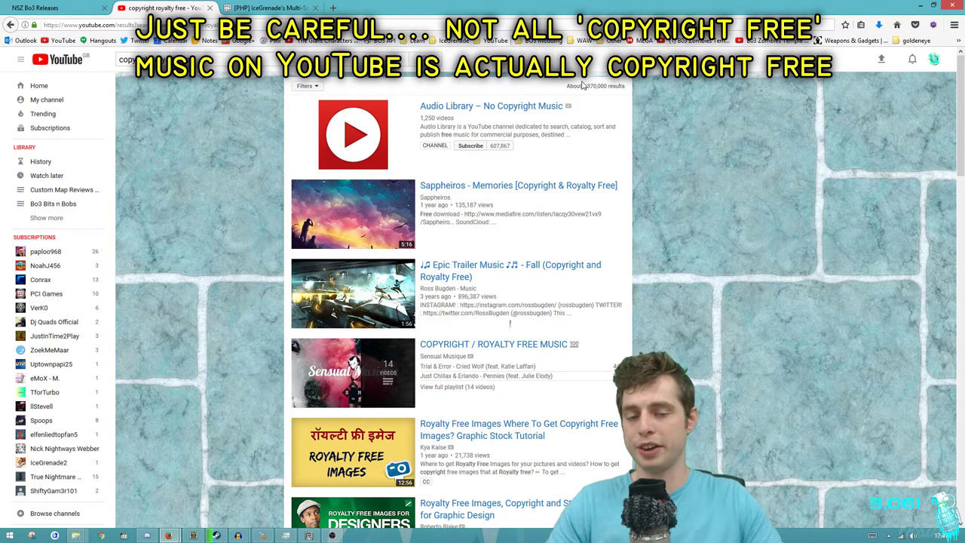
# Switch from the browser to Audacity and play the song briefly from about 52.9 seconds
pyautogui.click(914, 7)
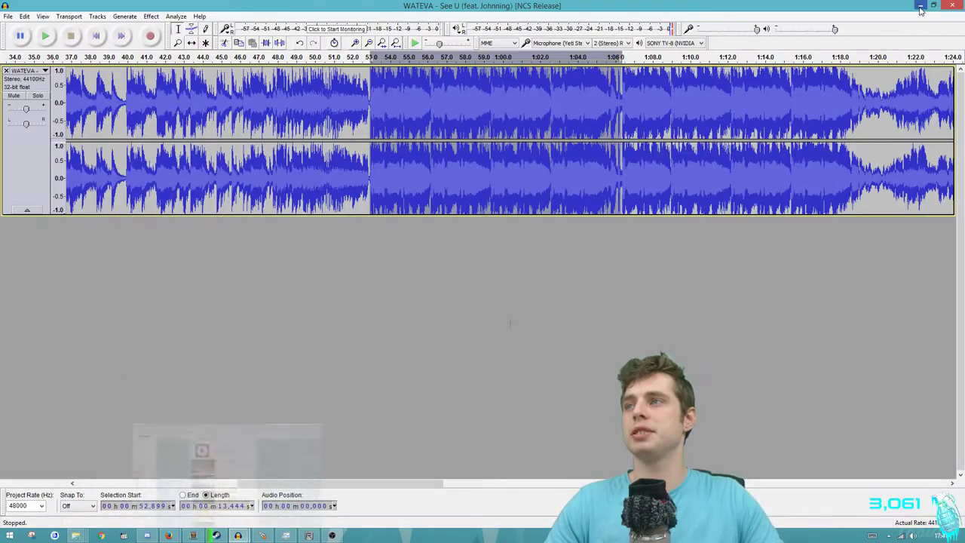
pyautogui.click(386, 113)
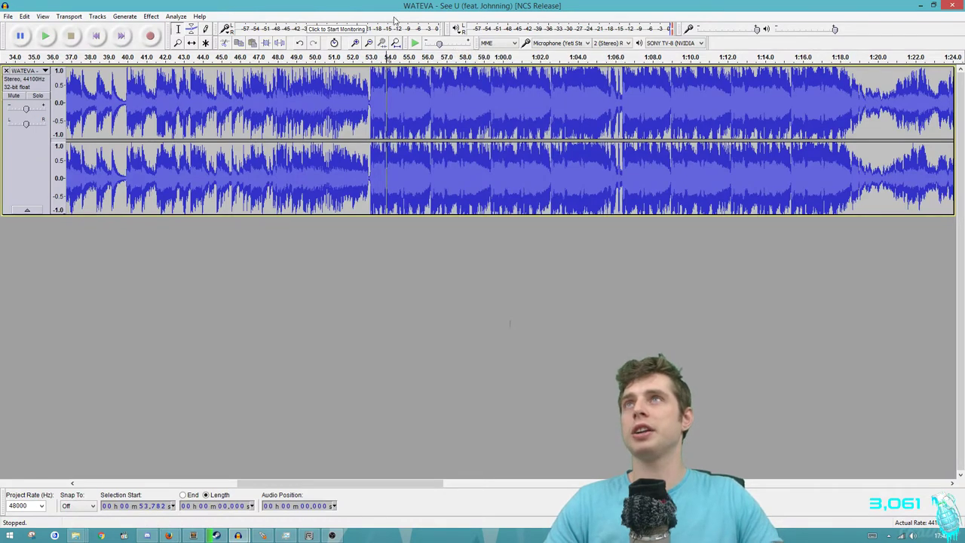
pyautogui.click(370, 101)
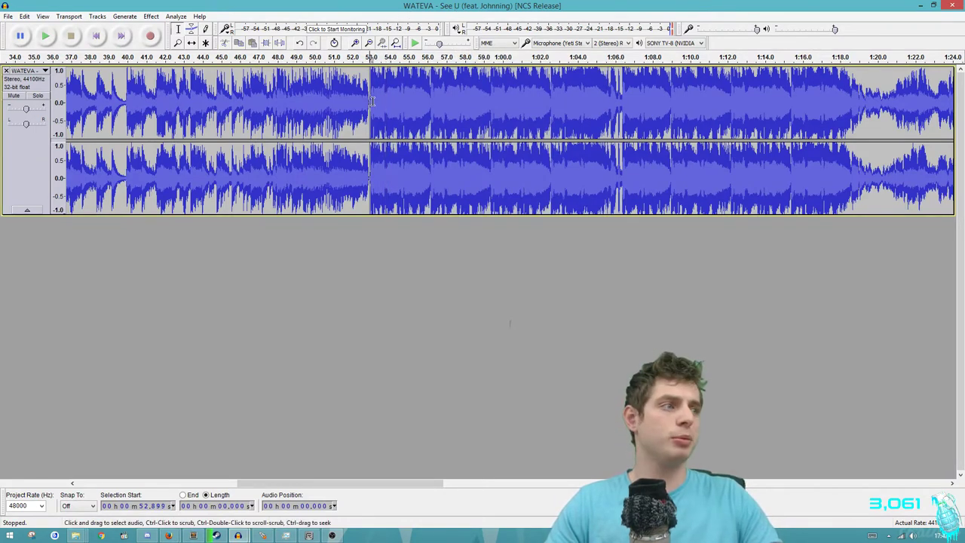
pyautogui.press('space')
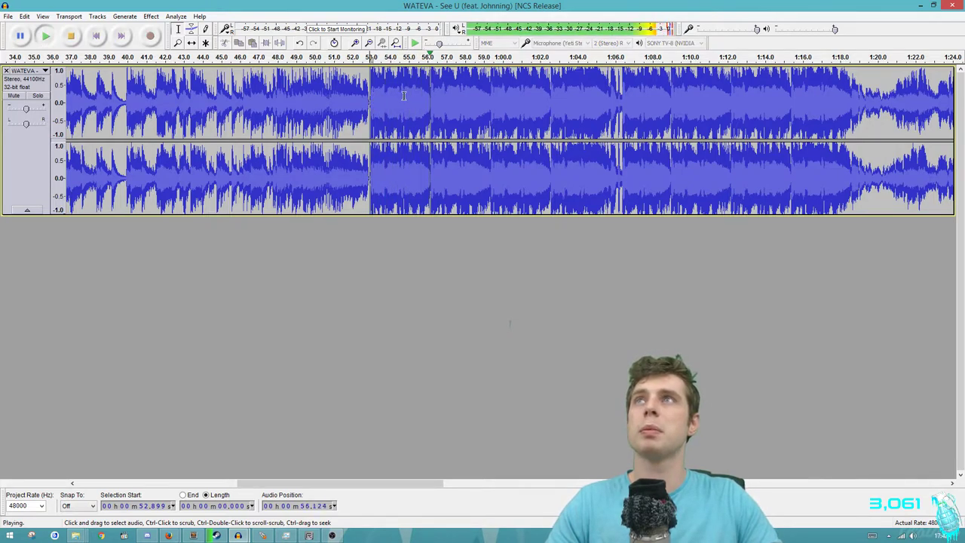
pyautogui.press('space')
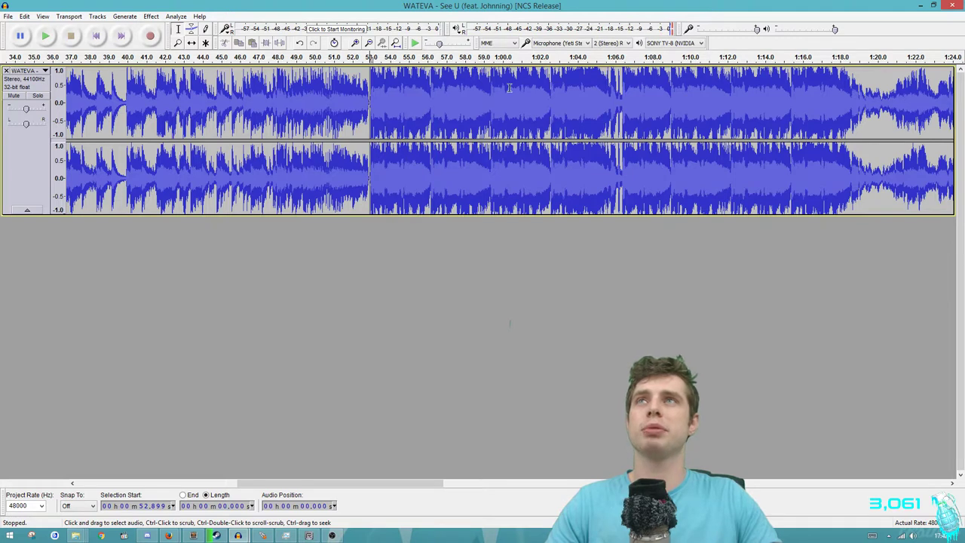
# Select about 13.4 seconds of the song starting at 52.9 seconds, and clear the selection at its end
pyautogui.keyDown('shift'); pyautogui.click(621, 94); pyautogui.keyUp('shift')
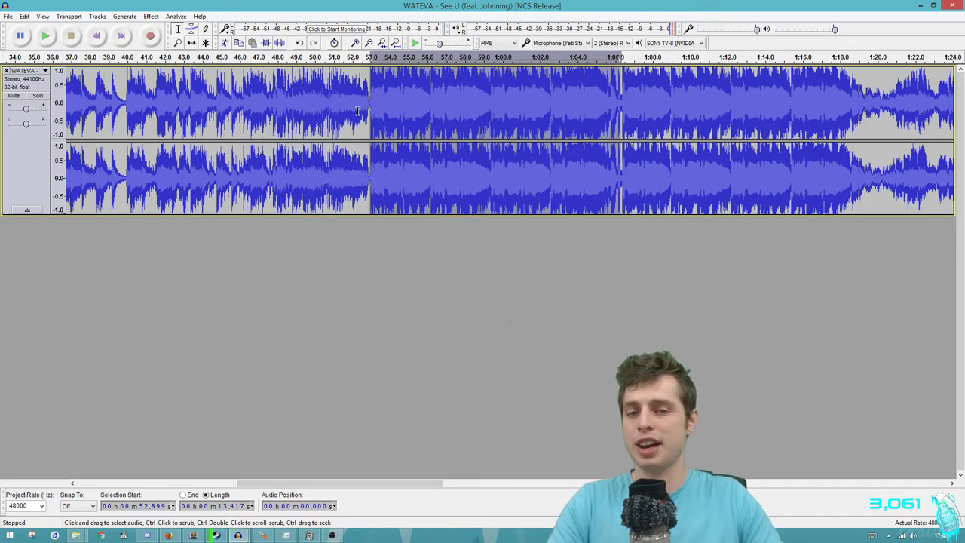
pyautogui.moveTo(366, 482)
pyautogui.mouseDown()
pyautogui.moveTo(281, 481)
pyautogui.moveTo(385, 482)
pyautogui.mouseUp()
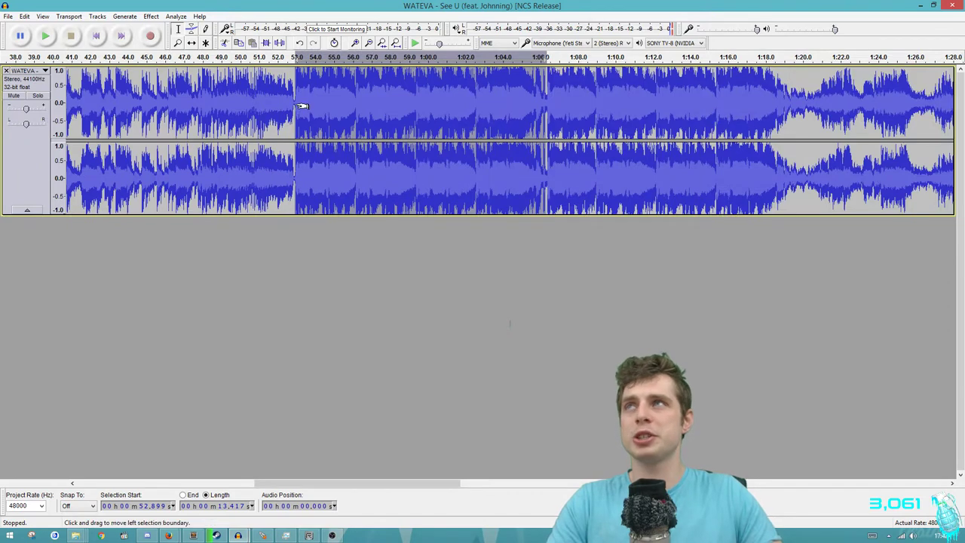
pyautogui.click(554, 111)
# Apply the Fade In effect to about the first 2.6 seconds of the song
pyautogui.moveTo(339, 481); pyautogui.dragTo(158, 479)
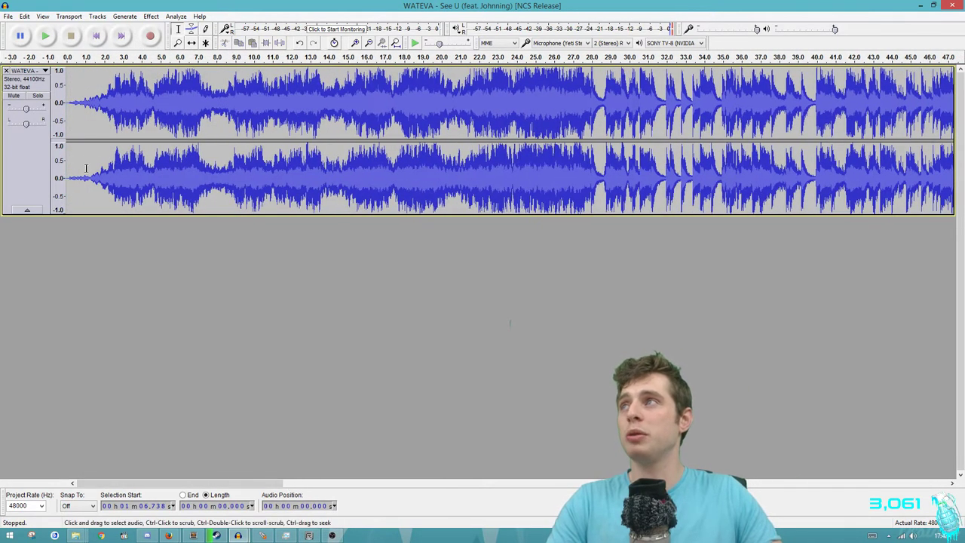
pyautogui.moveTo(66, 103); pyautogui.dragTo(123, 108)
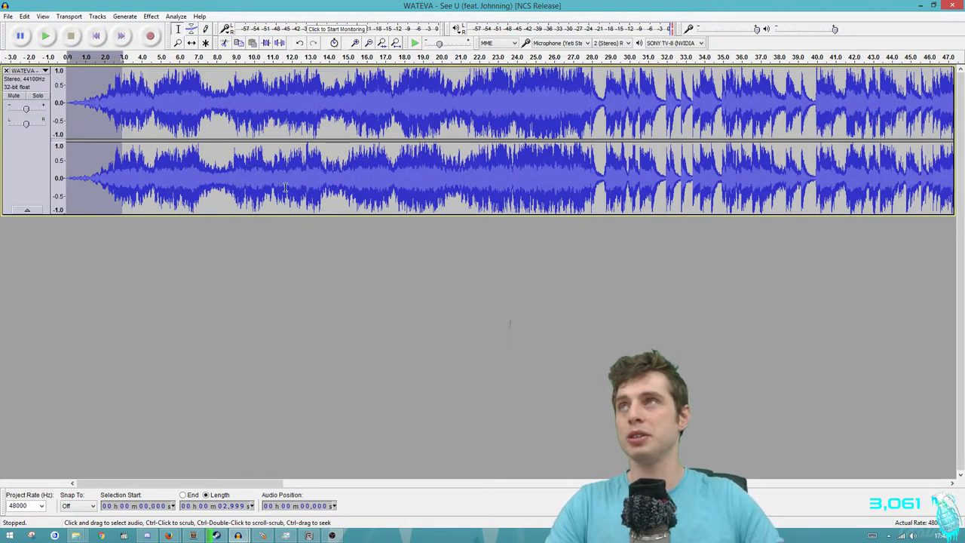
pyautogui.click(325, 182)
pyautogui.moveTo(115, 113); pyautogui.dragTo(28, 120)
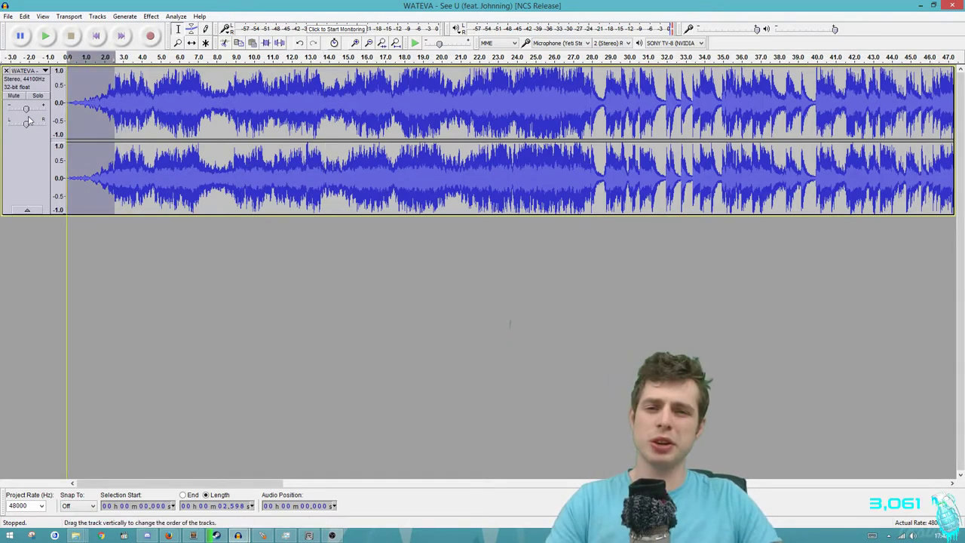
pyautogui.click(187, 113)
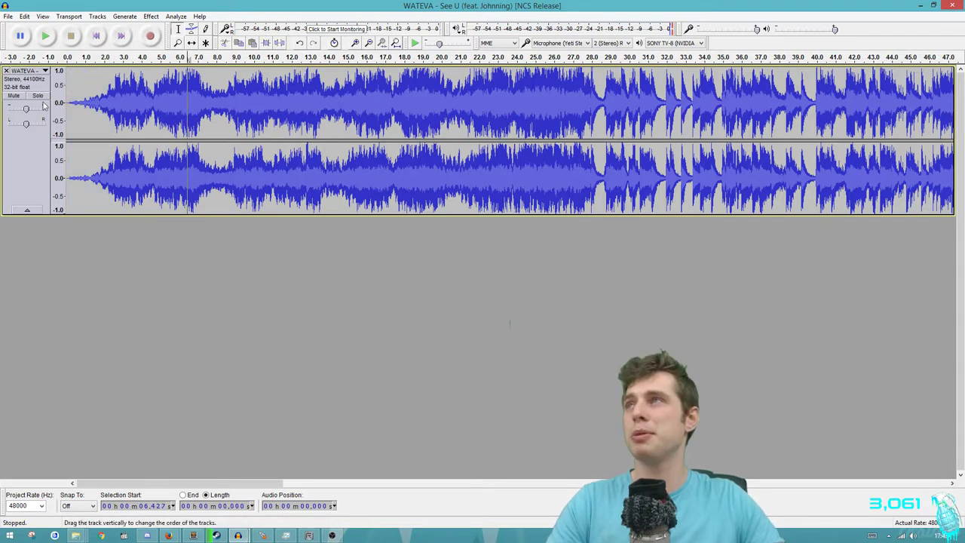
pyautogui.moveTo(114, 103); pyautogui.dragTo(64, 105)
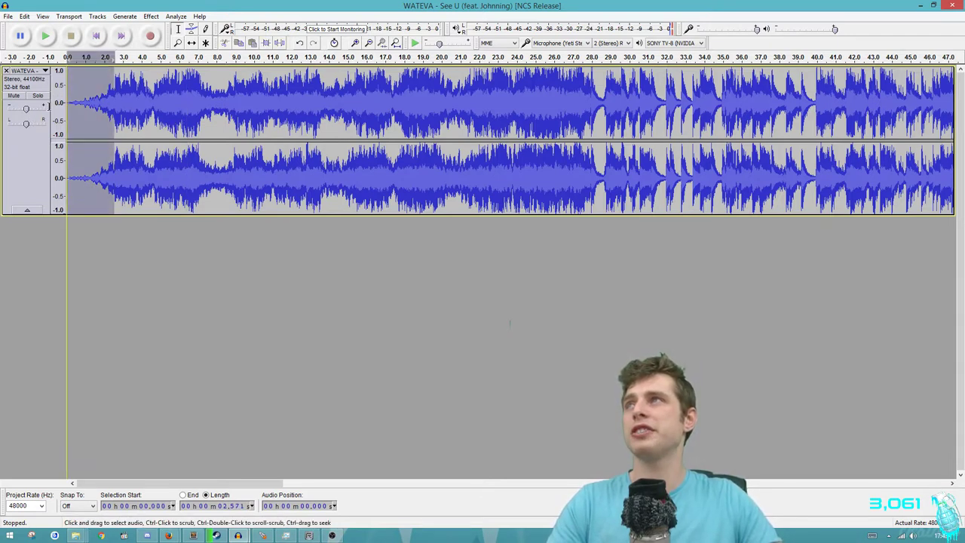
pyautogui.click(153, 16)
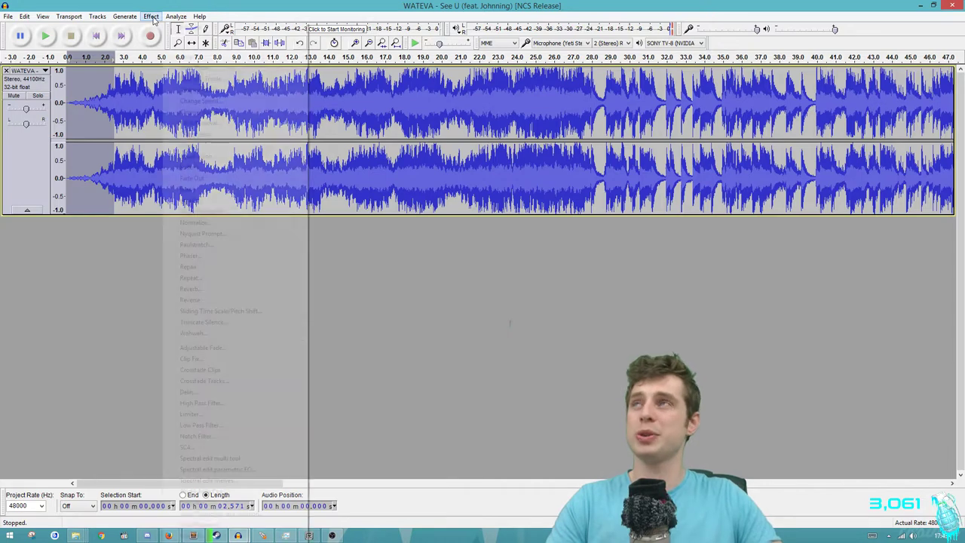
pyautogui.click(190, 167)
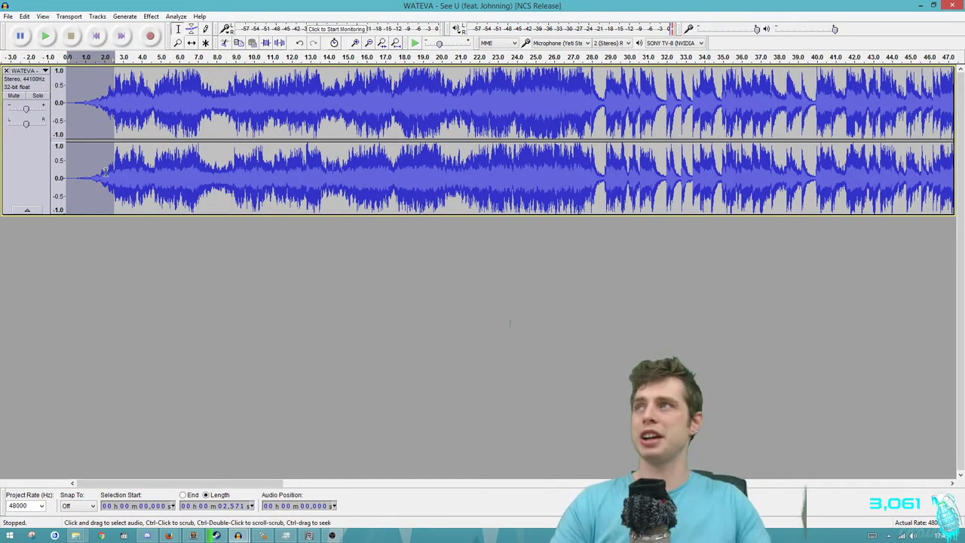
# Try the Fade In effect on about 2.7 seconds of the song starting at 12 seconds, and undo it
pyautogui.moveTo(292, 109); pyautogui.dragTo(341, 109)
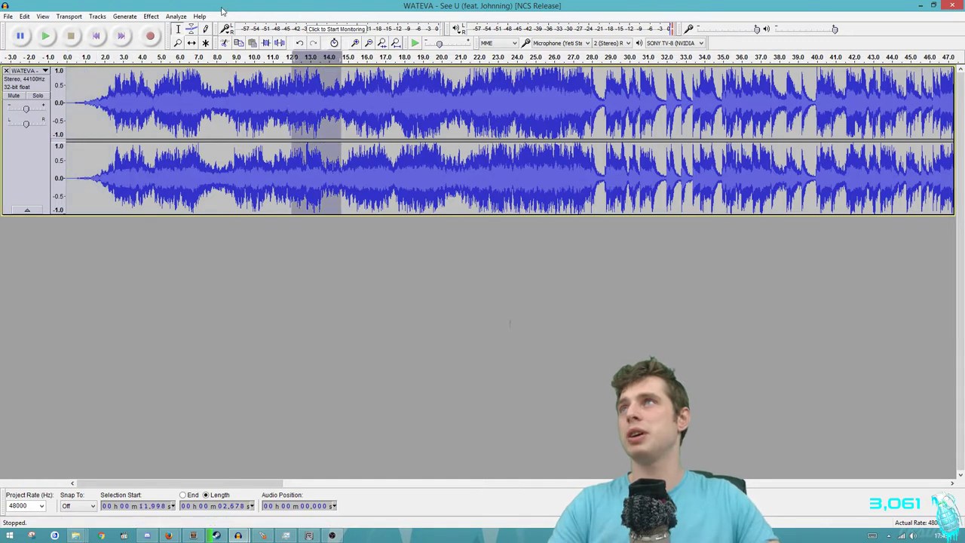
pyautogui.click(151, 17)
pyautogui.click(190, 167)
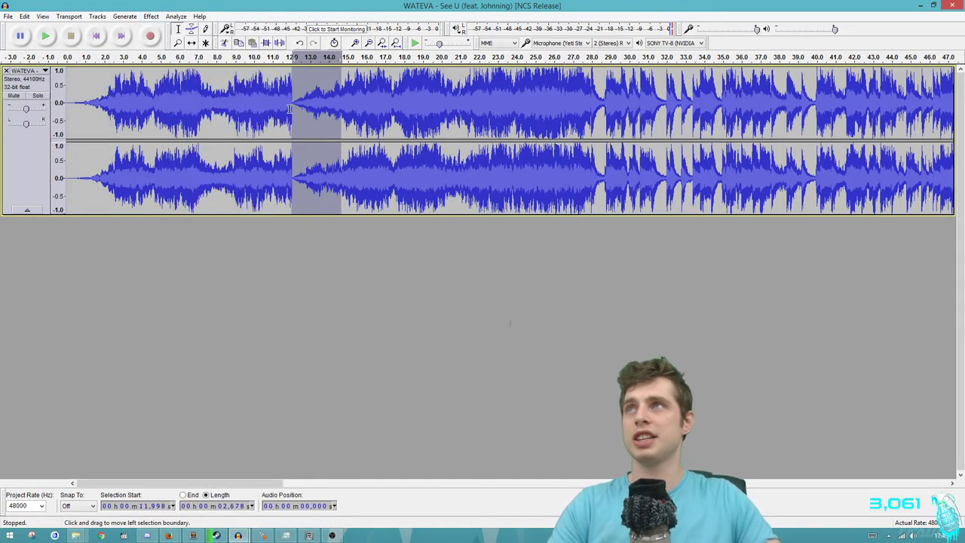
pyautogui.hotkey('ctrl', 'z')
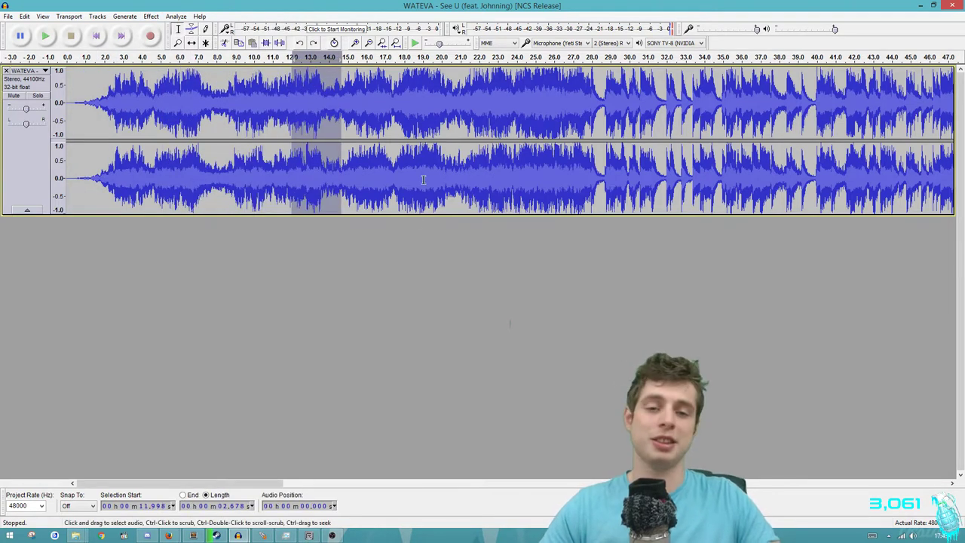
pyautogui.hotkey('ctrl', 'a')
pyautogui.click(575, 124)
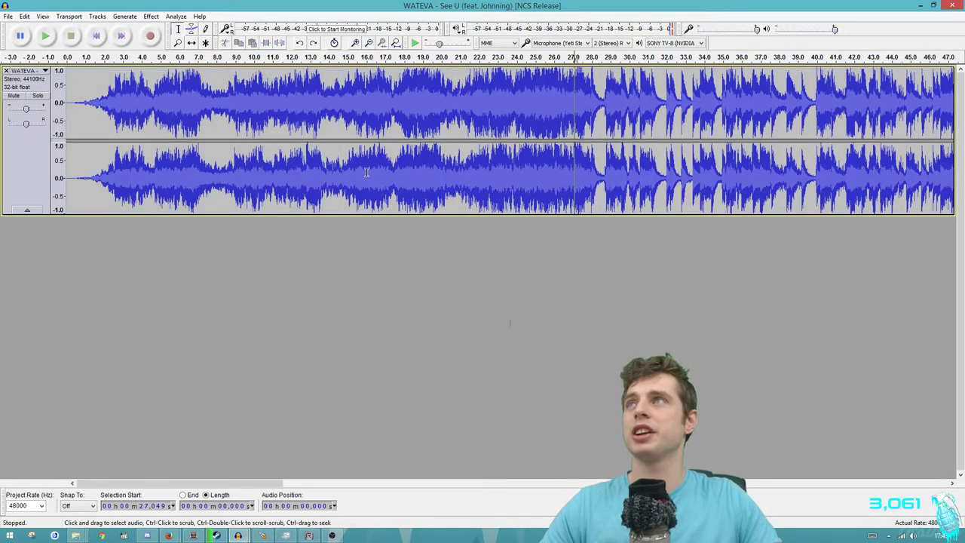
# Select about the first 2.6 seconds of the song, and about the last 5.5 seconds from 3:02.5 to its end
pyautogui.click(81, 113)
pyautogui.moveTo(68, 177); pyautogui.dragTo(116, 177)
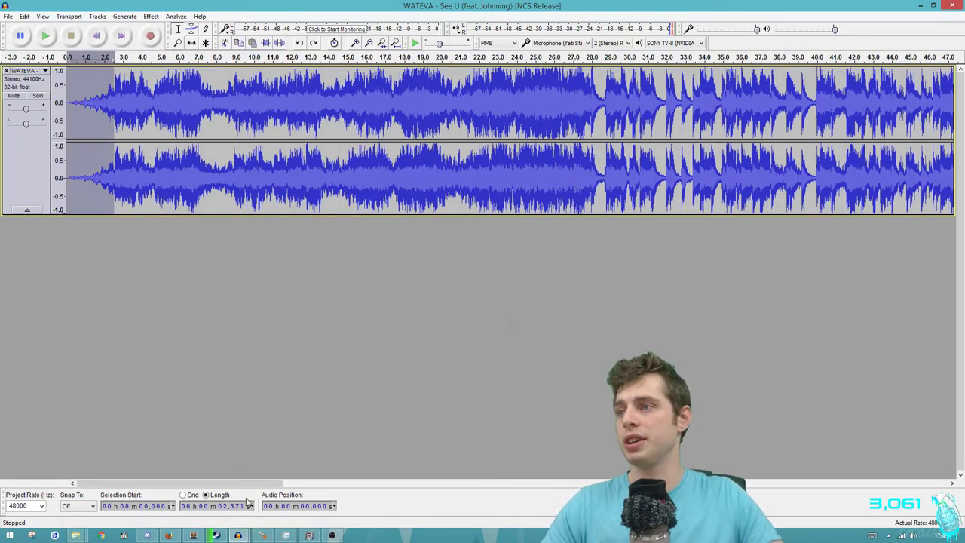
pyautogui.moveTo(256, 483); pyautogui.dragTo(899, 453)
pyautogui.moveTo(726, 124); pyautogui.dragTo(830, 135)
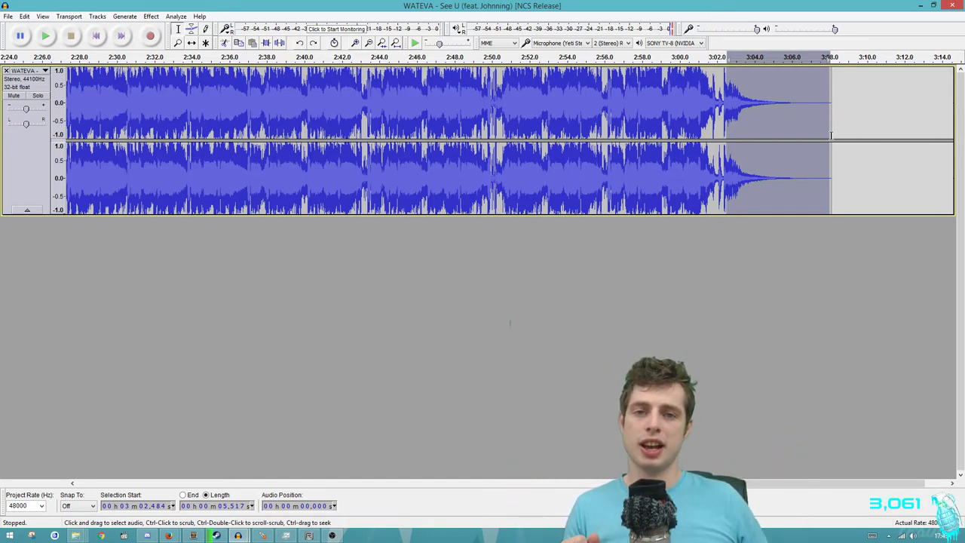
# Apply Equalization to the whole song with a flat curve at about 6 dB
pyautogui.click(319, 99)
pyautogui.hotkey('ctrl', 'a')
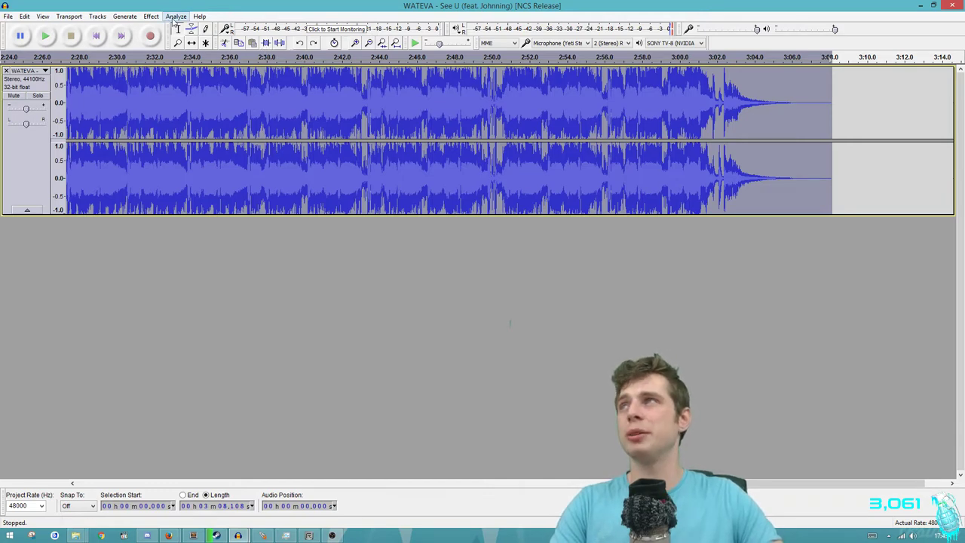
pyautogui.click(152, 16)
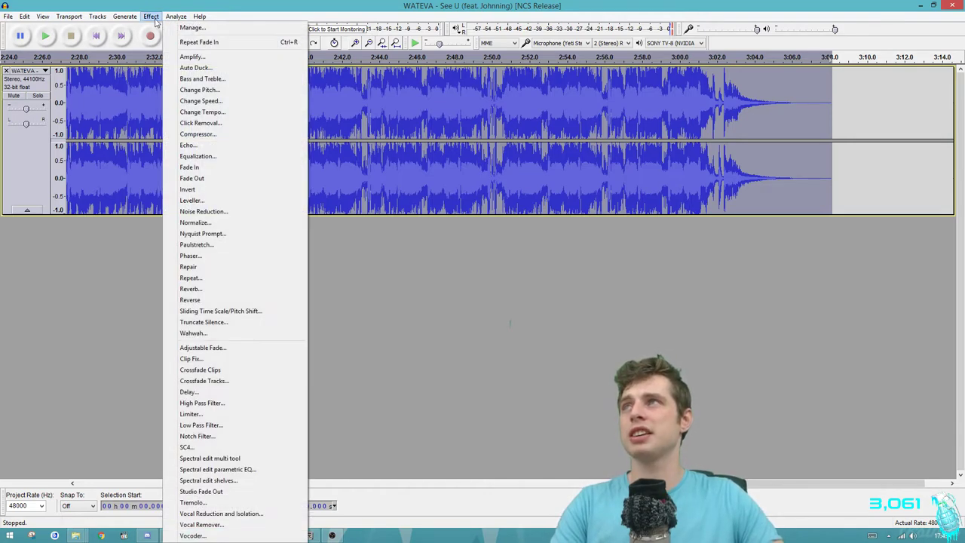
pyautogui.click(225, 157)
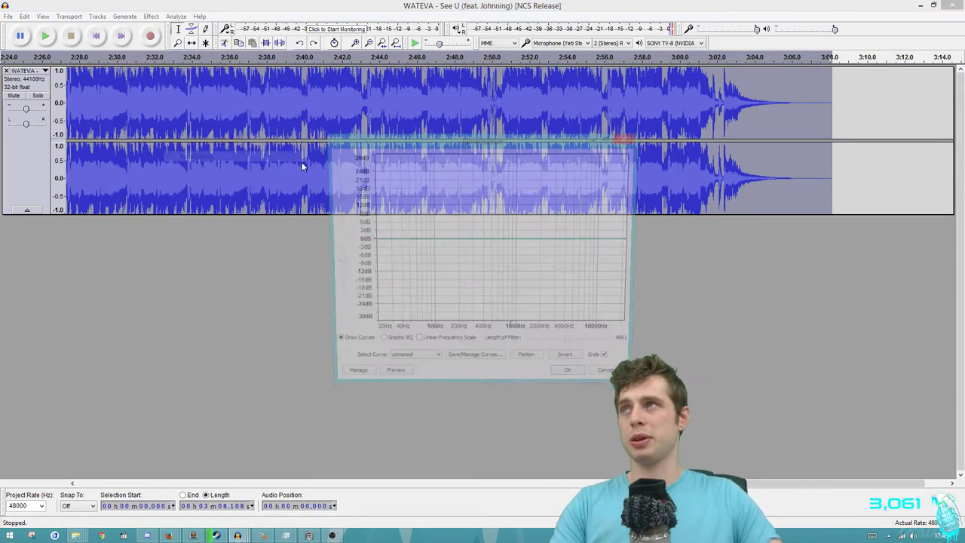
pyautogui.moveTo(440, 218)
pyautogui.mouseDown()
pyautogui.moveTo(437, 310)
pyautogui.moveTo(437, 200)
pyautogui.moveTo(438, 225)
pyautogui.mouseUp()
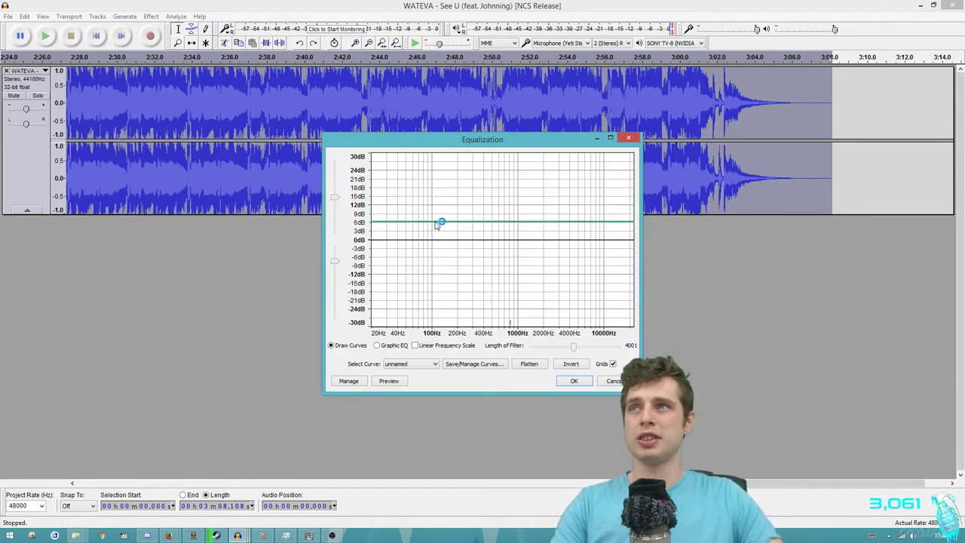
pyautogui.click(578, 380)
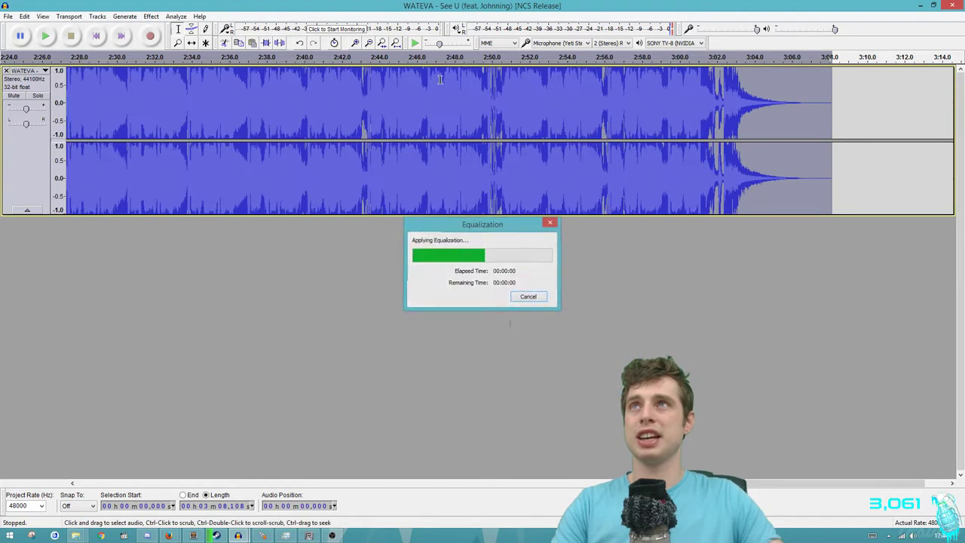
# Play the song briefly from about 2:48.4, and undo the Equalization boost
pyautogui.click(453, 117)
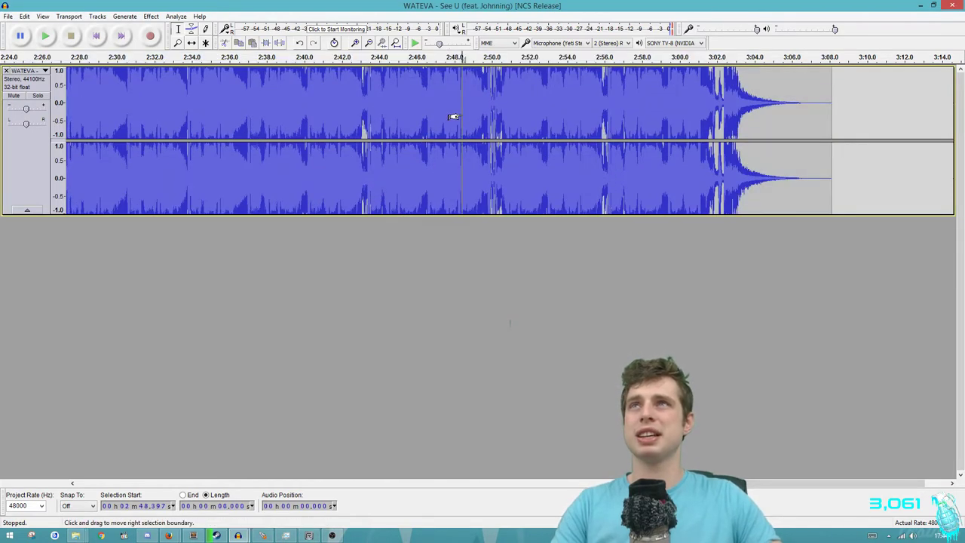
pyautogui.press('space')
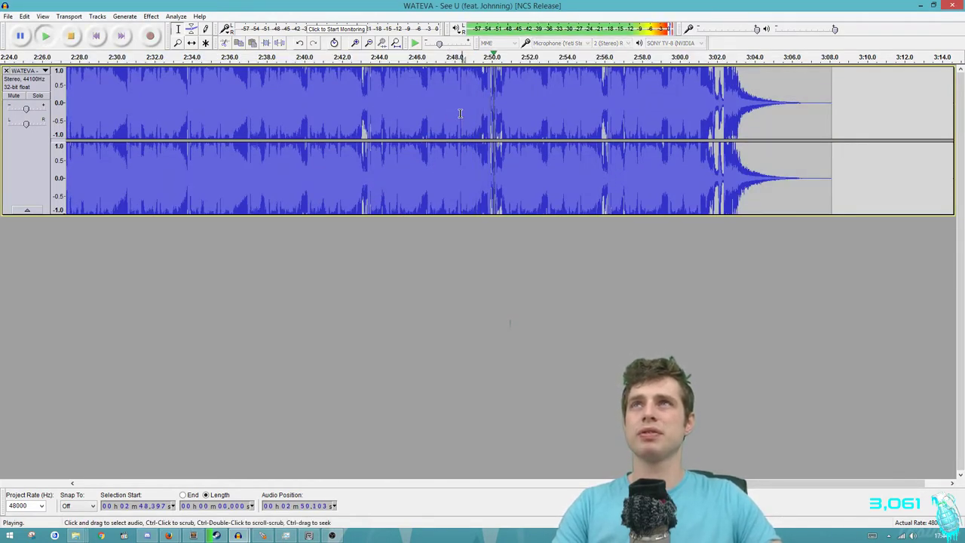
pyautogui.press('space')
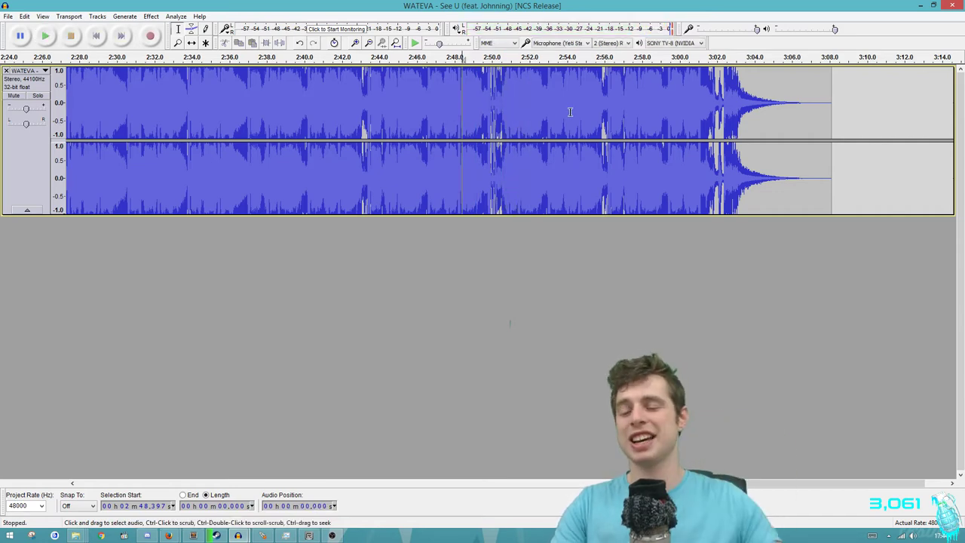
pyautogui.hotkey('ctrl', 'a')
pyautogui.click(526, 74)
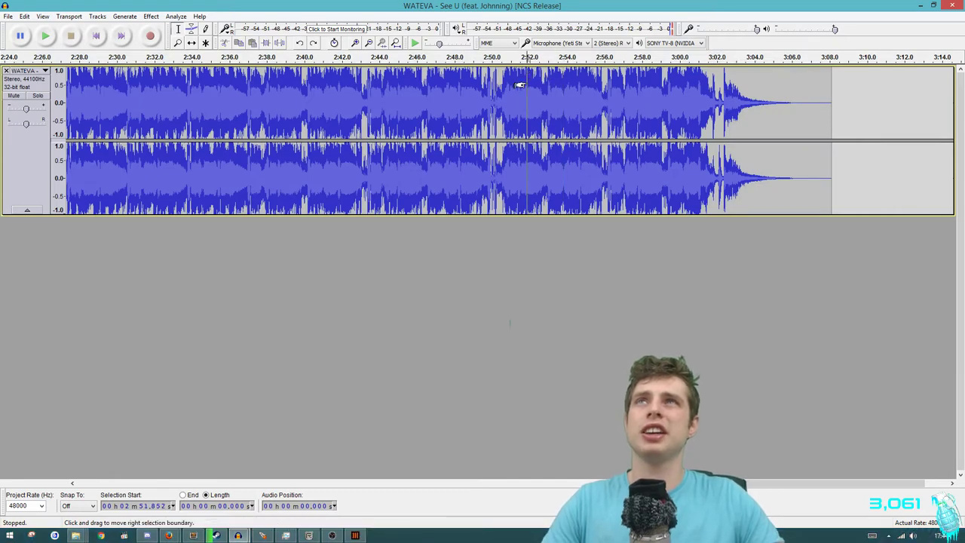
# Examine the individual sound waves around 2:51.8 closely, selecting about 0.013 seconds of them, and return to the whole-song overview
pyautogui.keyDown('ctrl'); pyautogui.scroll(7, 530, 74); pyautogui.keyUp('ctrl')
pyautogui.moveTo(413, 83); pyautogui.dragTo(444, 80)
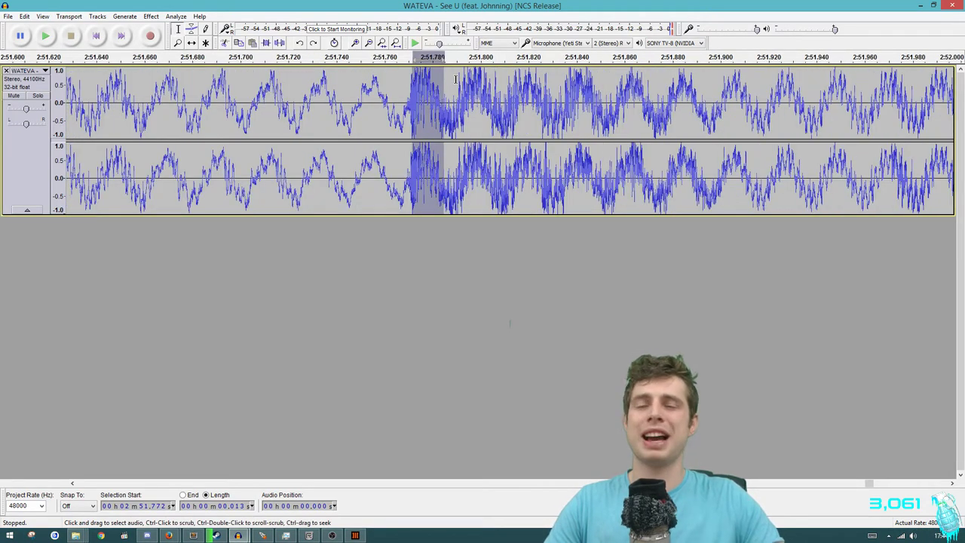
pyautogui.moveTo(462, 140); pyautogui.dragTo(475, 290)
pyautogui.moveTo(456, 210); pyautogui.dragTo(444, 138)
pyautogui.keyDown('ctrl'); pyautogui.scroll(-9, 459, 135); pyautogui.keyUp('ctrl')
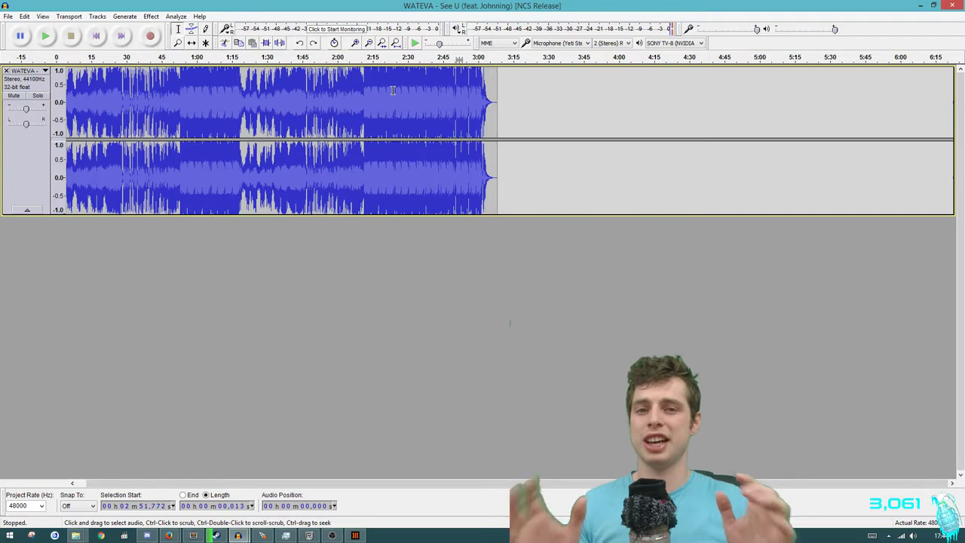
# Lower the level of the whole song with the Equalization effect
pyautogui.hotkey('ctrl', 'a')
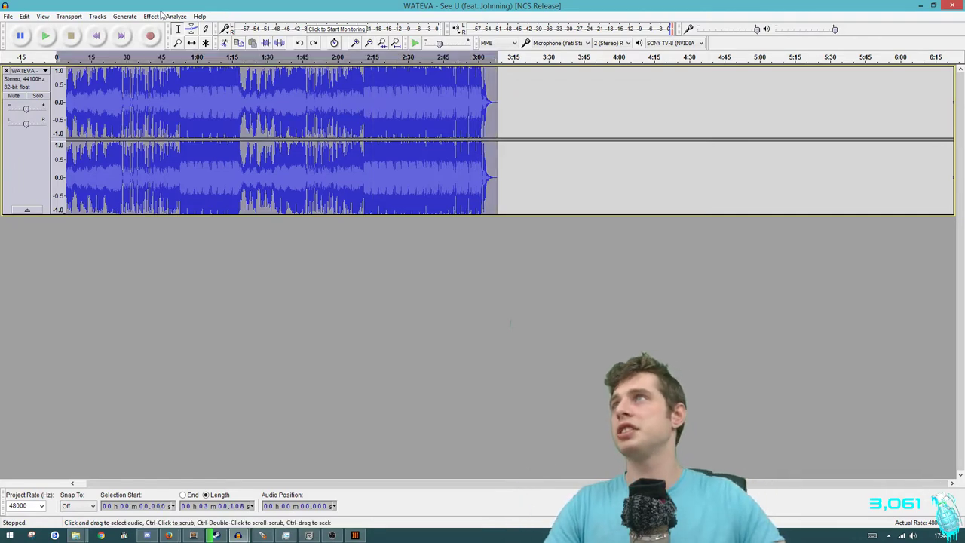
pyautogui.click(160, 16)
pyautogui.click(193, 156)
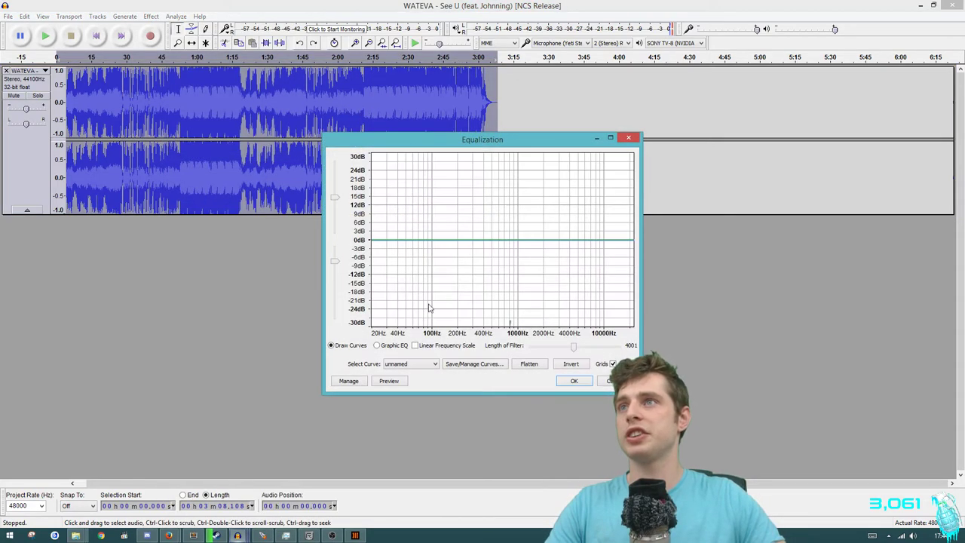
pyautogui.click(585, 383)
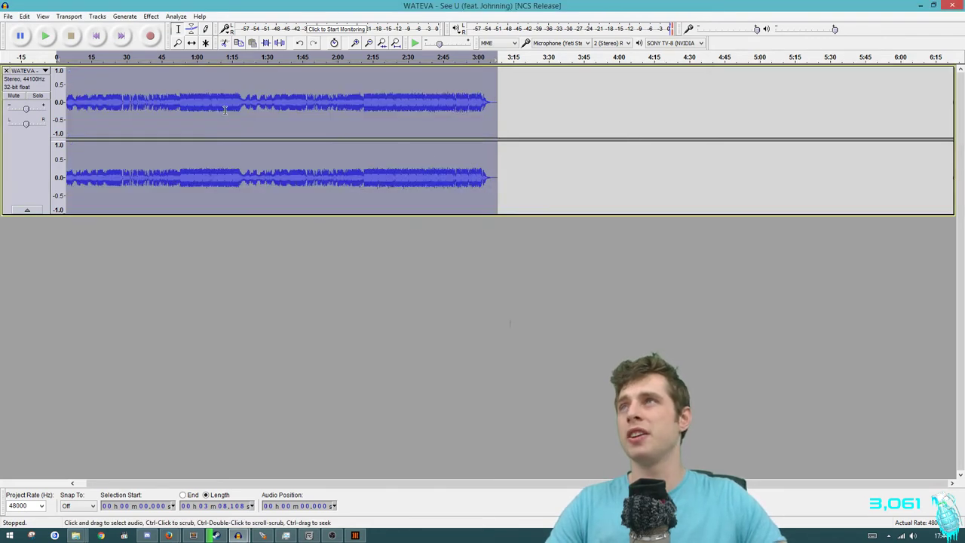
# Try a flat Equalization boost of about 8 dB on the whole song, and undo both level changes
pyautogui.click(154, 17)
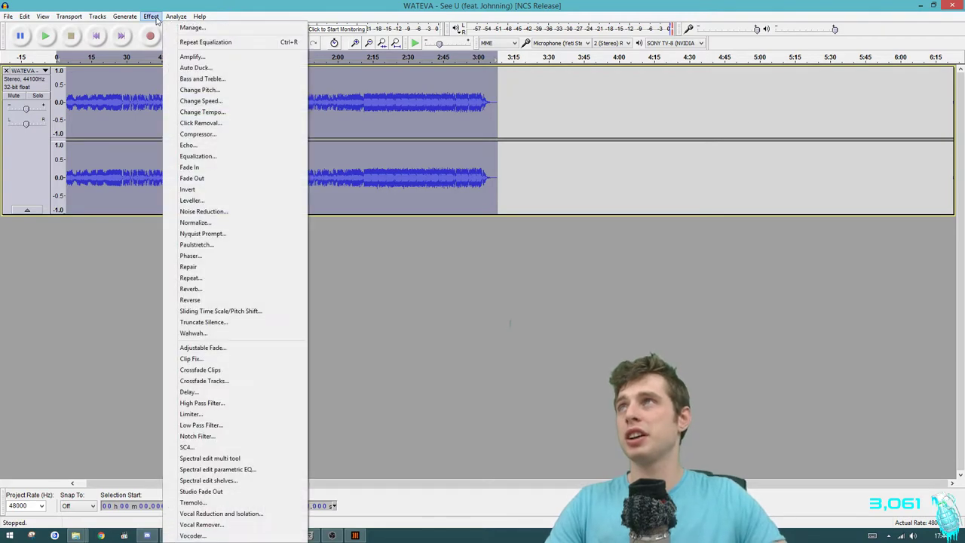
pyautogui.click(198, 156)
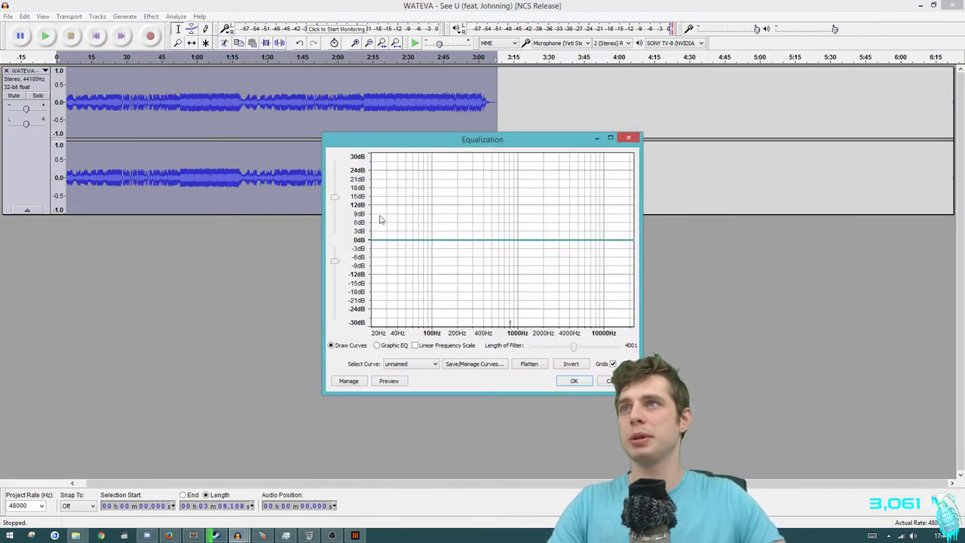
pyautogui.moveTo(381, 212); pyautogui.dragTo(380, 218)
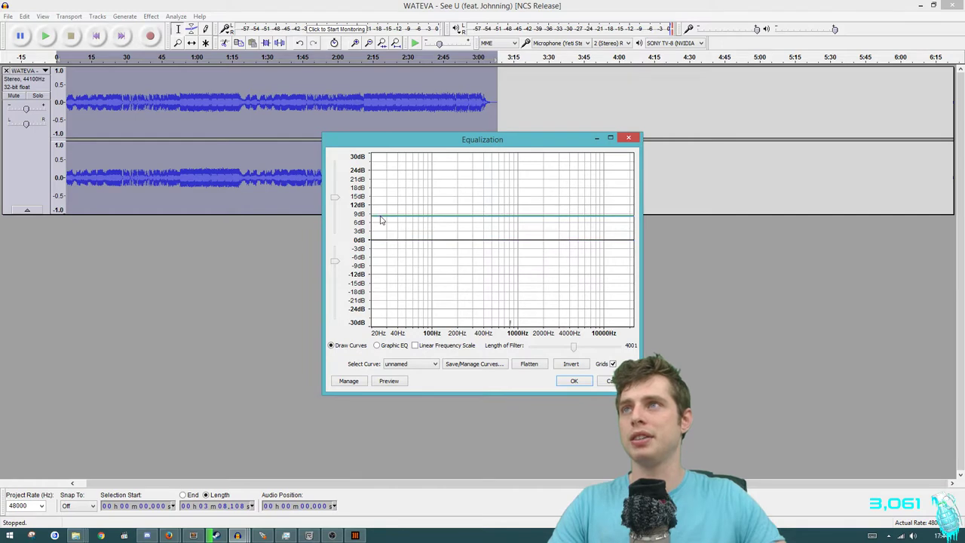
pyautogui.click(573, 382)
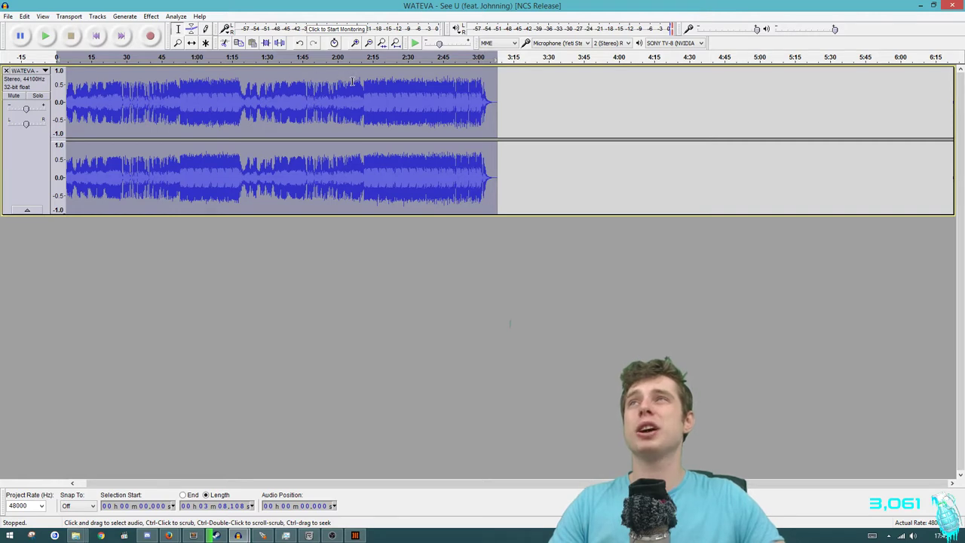
pyautogui.hotkey('ctrl', 'z')
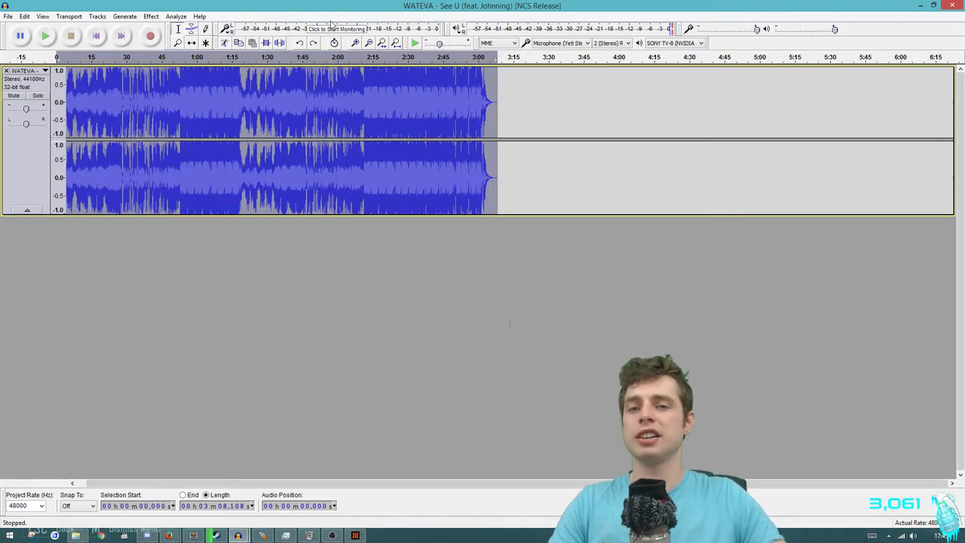